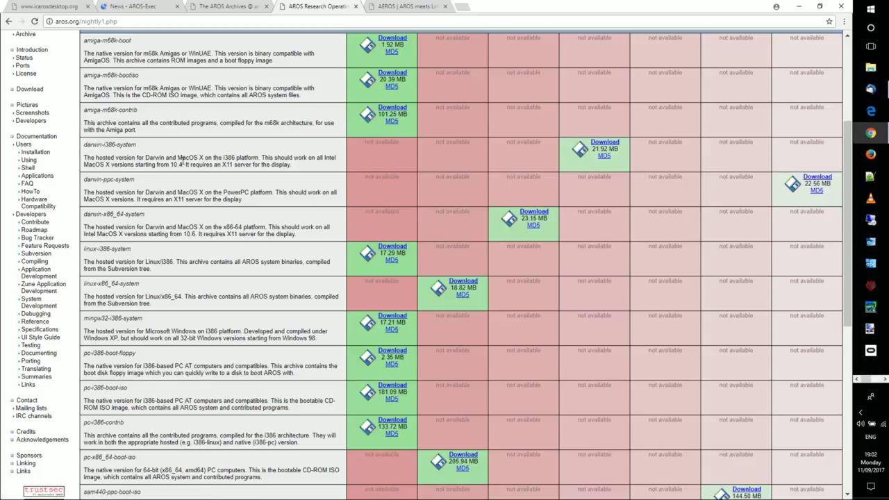
# Step: View the AEROS distribution's website, and return to the AROS nightly builds page
pyautogui.scroll(3, 182, 161)
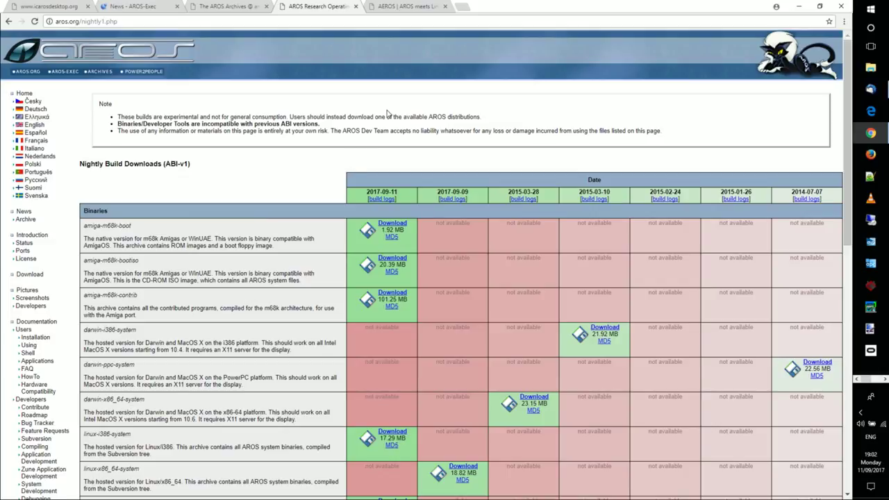
pyautogui.click(426, 7)
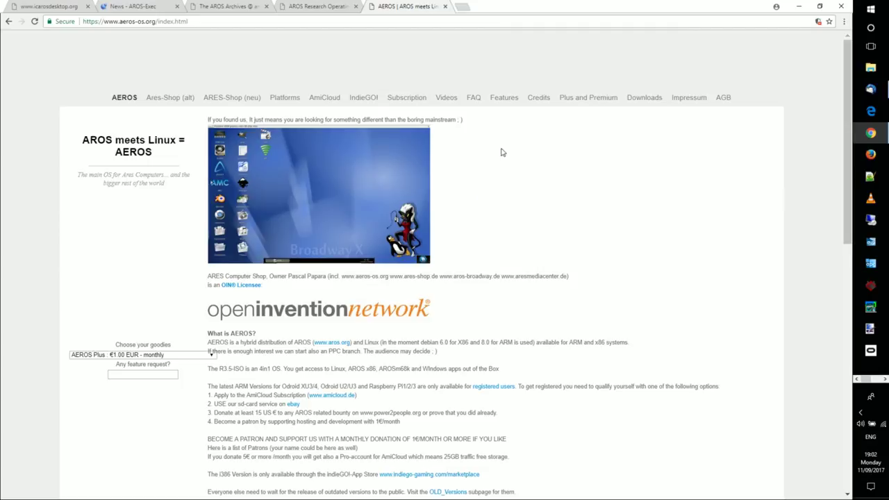
pyautogui.click(319, 8)
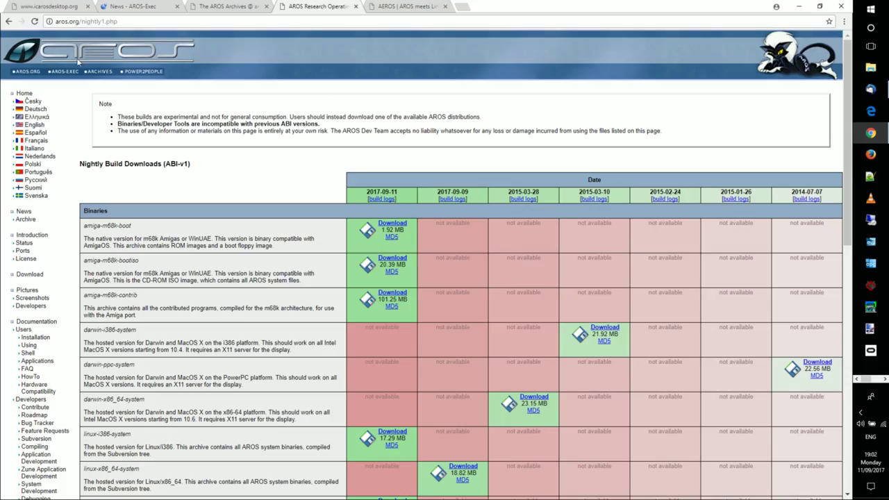
# Step: Go back to the AROS download page, find the AspireOS distribution, and open its website
pyautogui.click(8, 21)
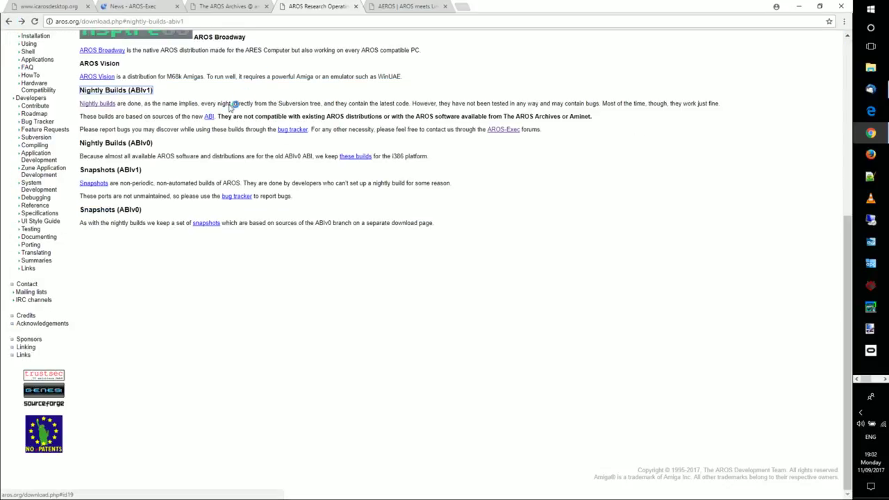
pyautogui.click(9, 22)
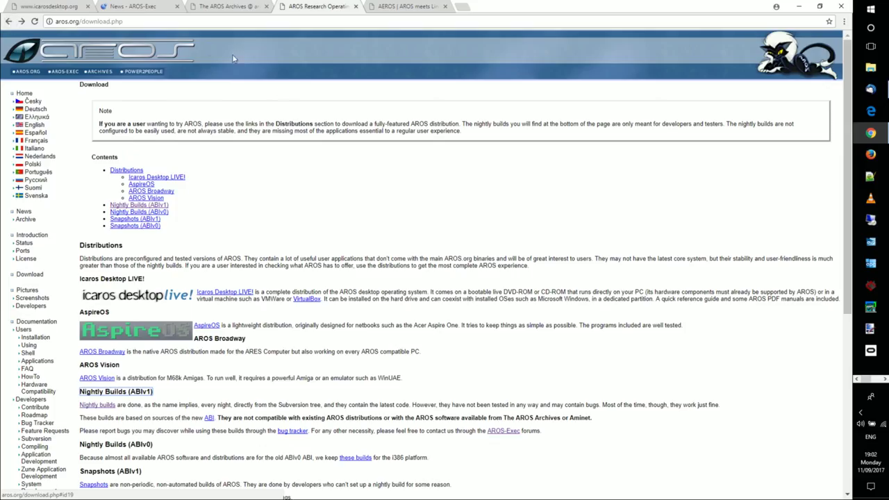
pyautogui.click(141, 185)
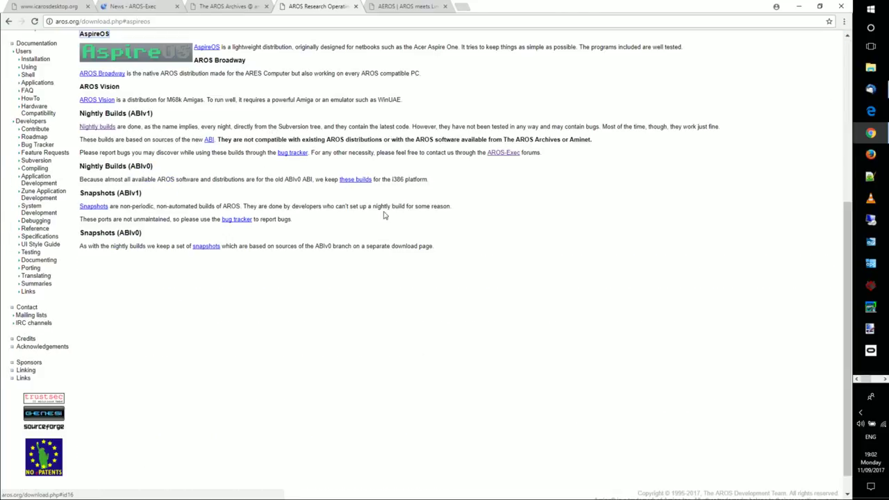
pyautogui.click(207, 46)
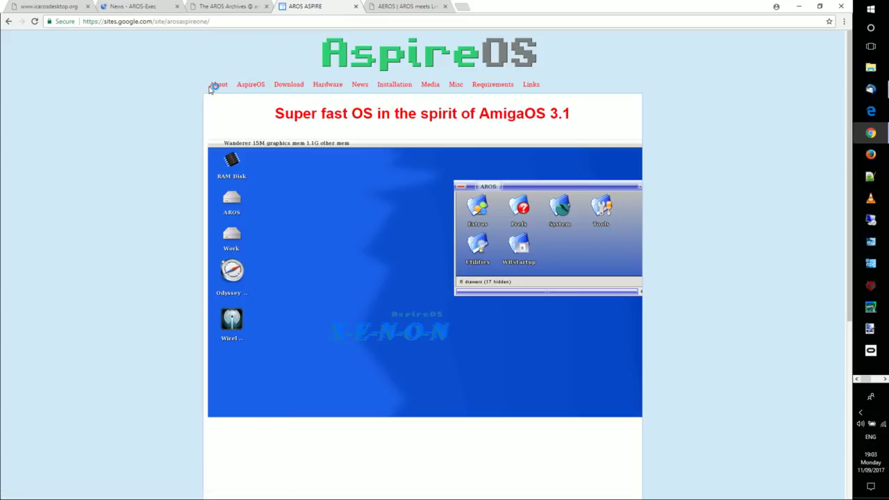
# Step: Examine the news posts and sidebar sections on the Icaros Desktop home page
pyautogui.click(53, 6)
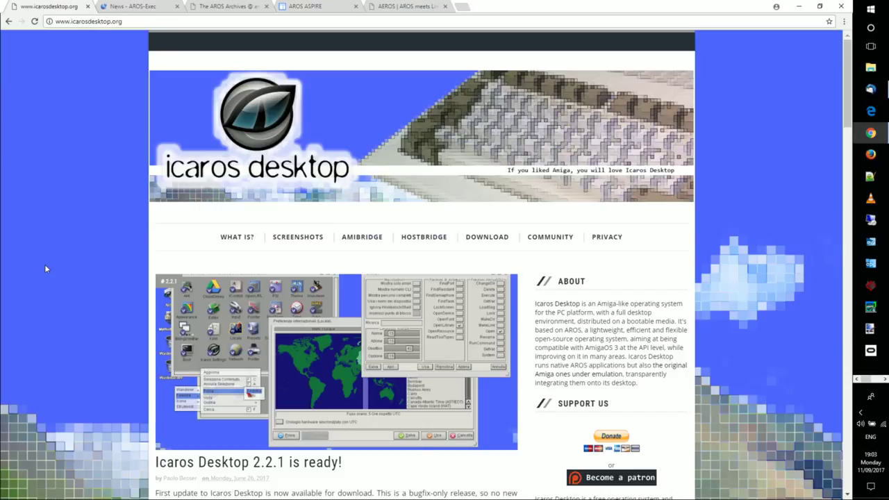
pyautogui.scroll(-1, 53, 269)
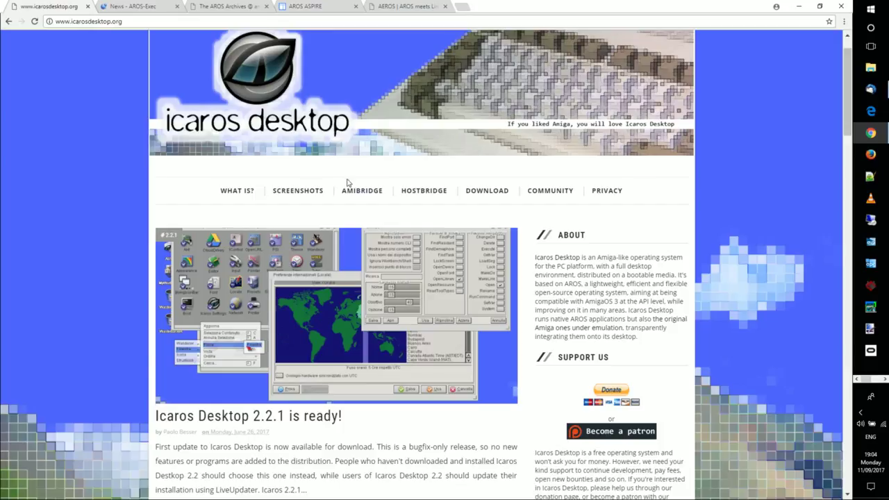
pyautogui.scroll(-3, 579, 287)
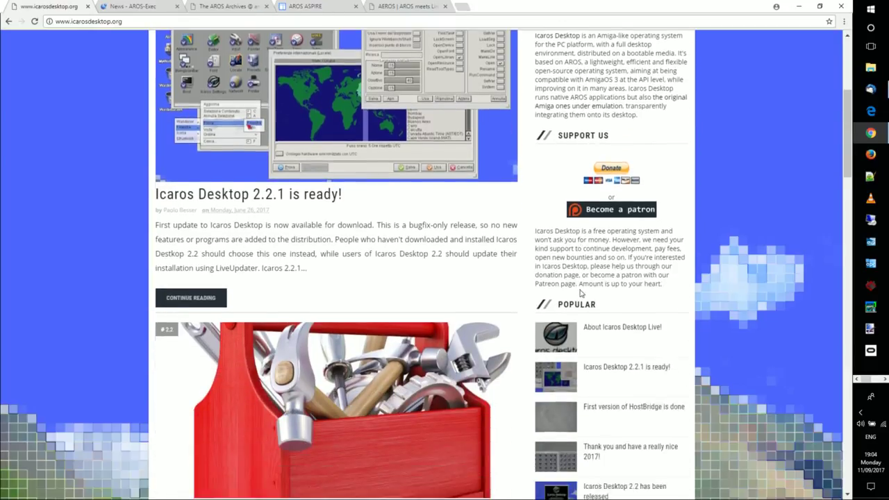
pyautogui.scroll(-5, 581, 293)
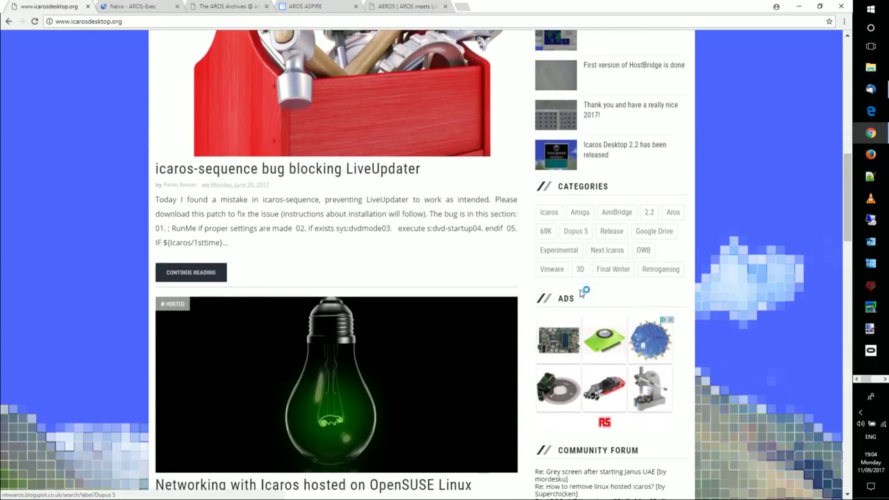
pyautogui.scroll(-6, 582, 293)
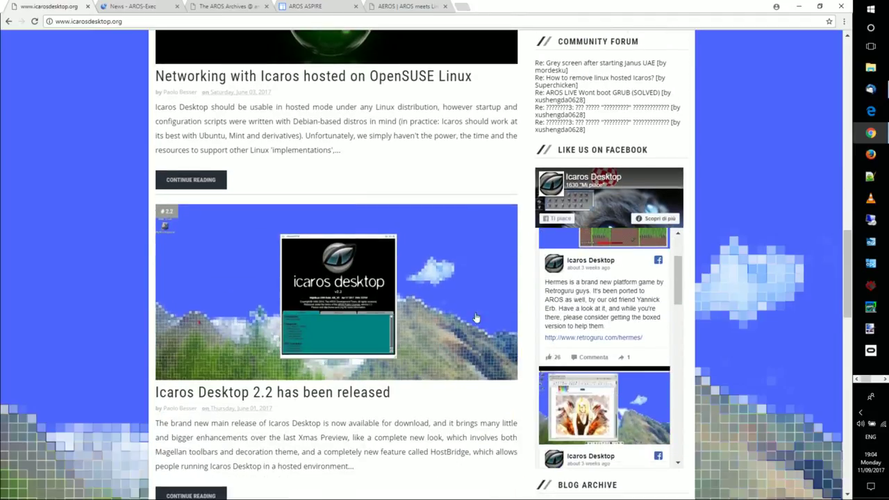
pyautogui.scroll(5, 113, 377)
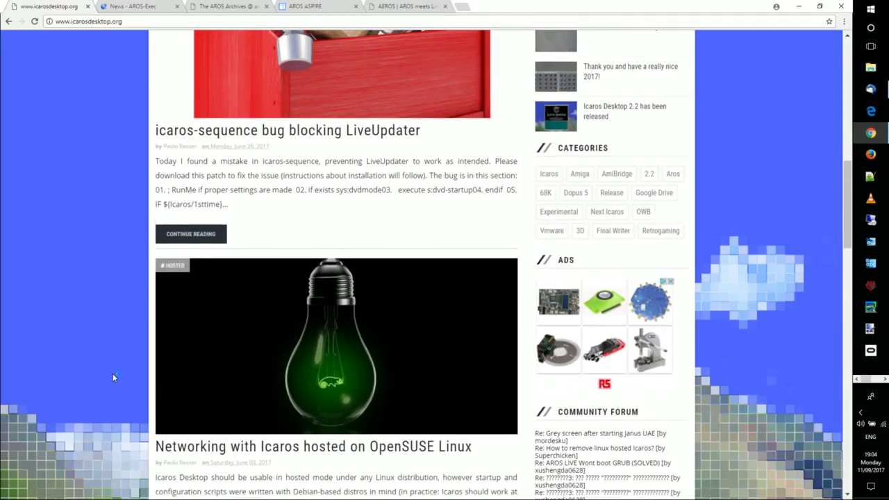
pyautogui.scroll(8, 113, 378)
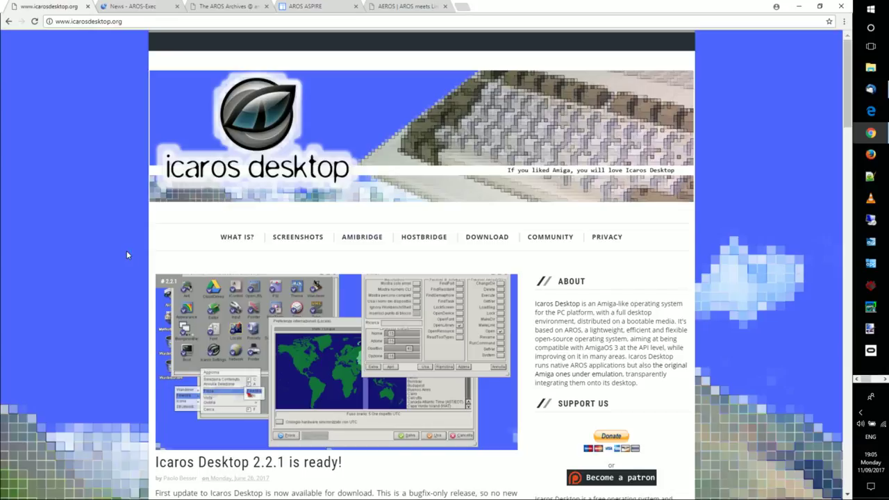
# Step: Open the Icaros Desktop download page and examine the Live! and Light editions on offer
pyautogui.click(481, 239)
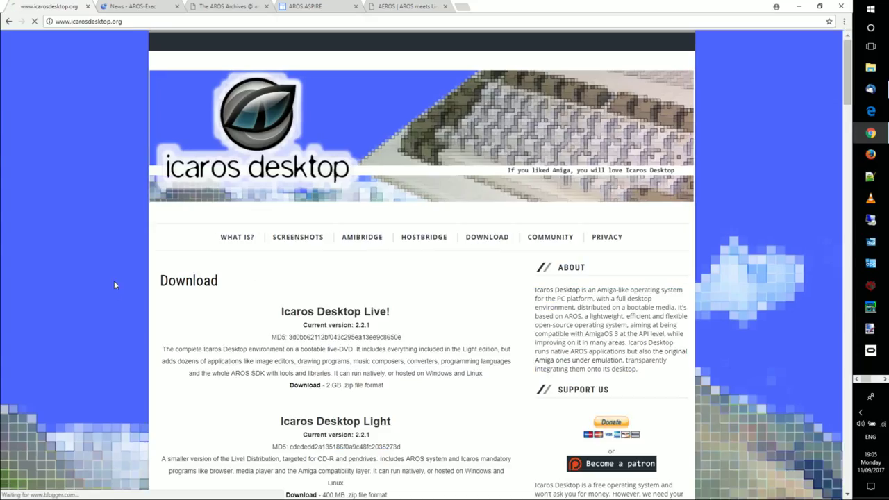
pyautogui.scroll(-1, 115, 285)
pyautogui.scroll(-2, 119, 271)
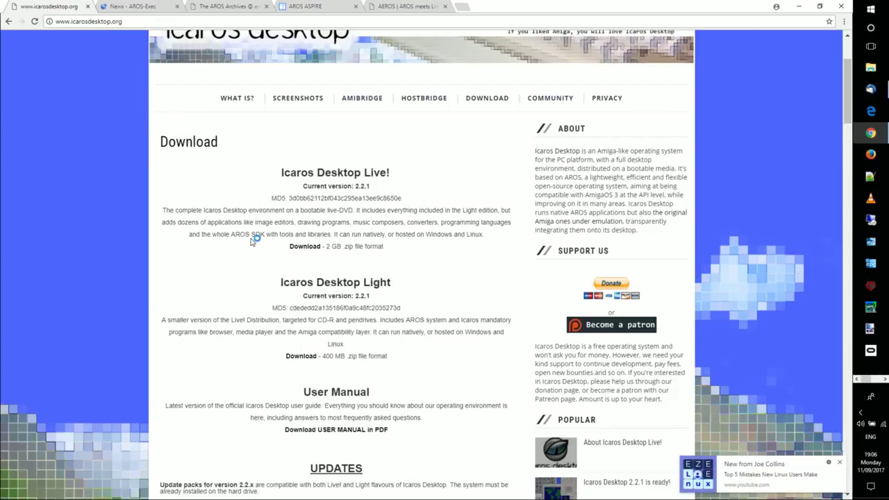
pyautogui.click(840, 464)
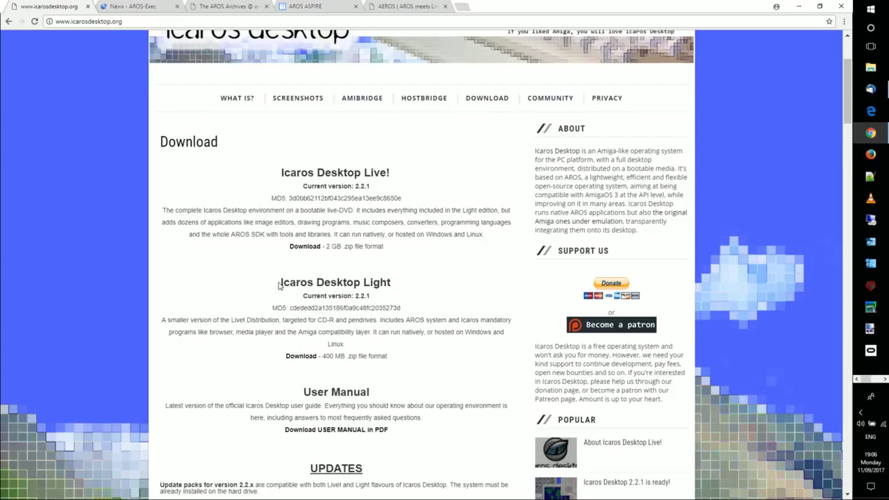
pyautogui.moveTo(279, 285); pyautogui.dragTo(422, 286)
pyautogui.click(422, 287)
pyautogui.scroll(-1, 422, 287)
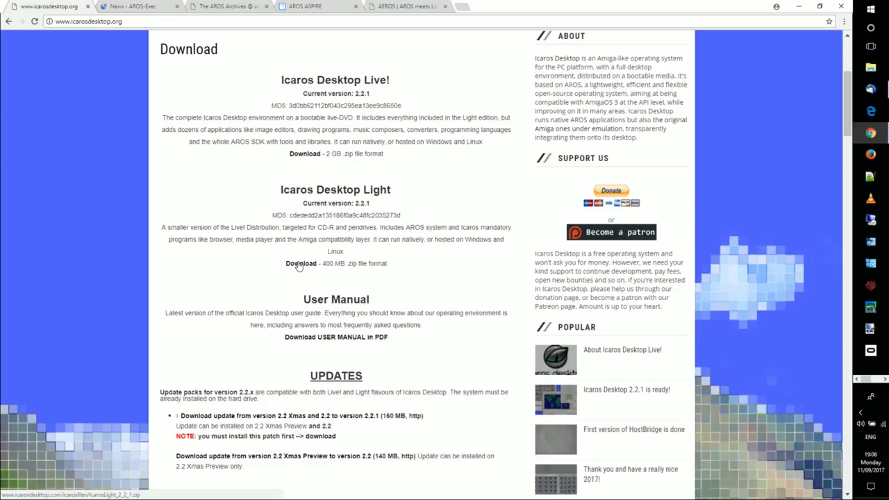
pyautogui.scroll(3, 502, 241)
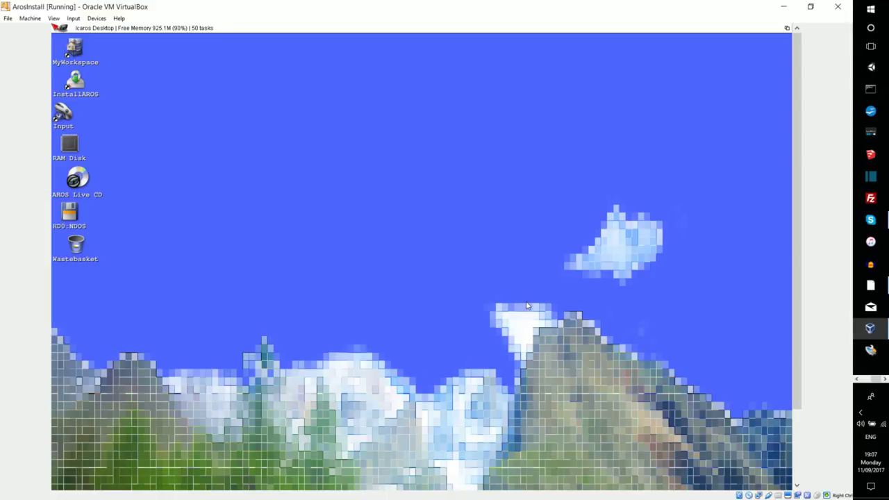
# Step: Show the ArosInstall virtual machine full screen and create AROS partitions with the installer, using only free space on the IDE drive
pyautogui.press('Control_R+f')
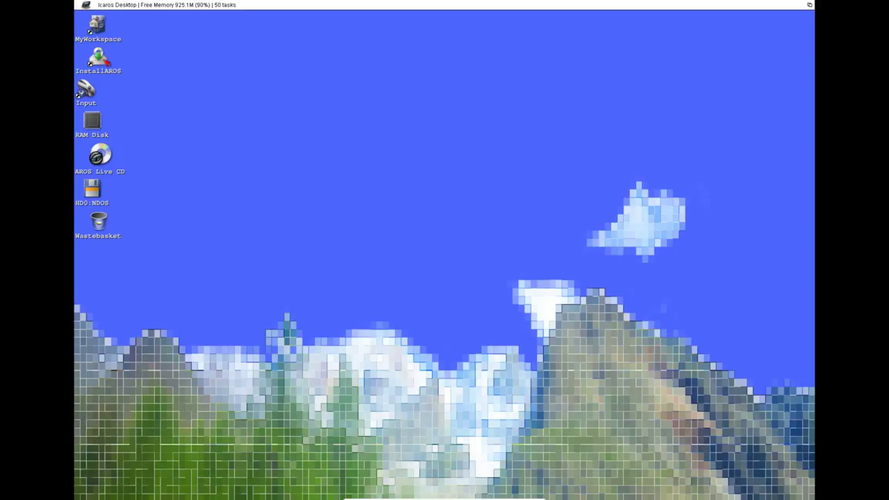
pyautogui.doubleClick(104, 62)
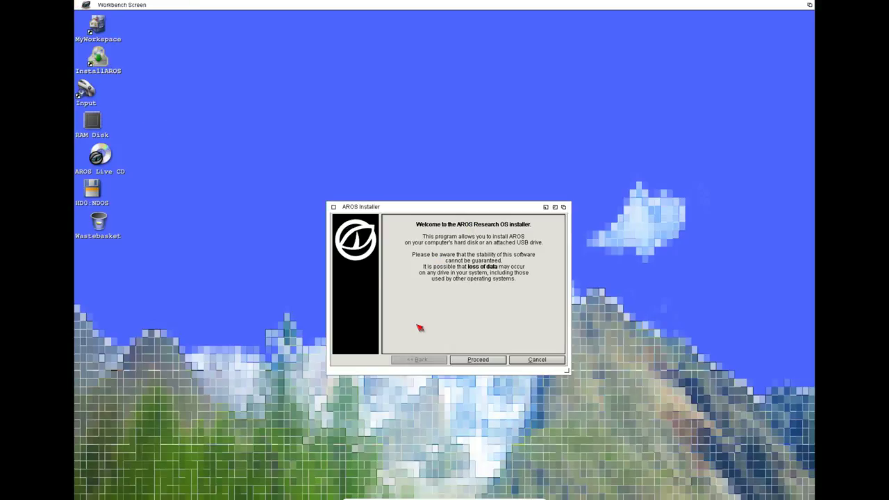
pyautogui.click(478, 360)
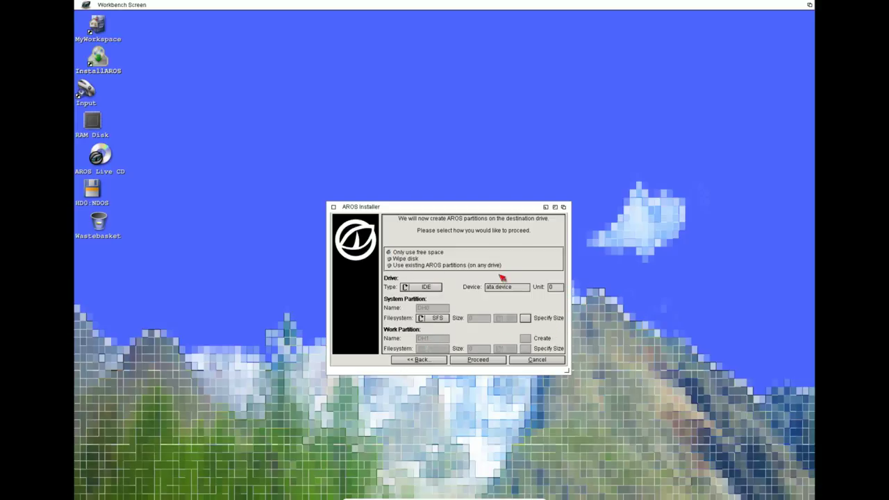
pyautogui.click(496, 361)
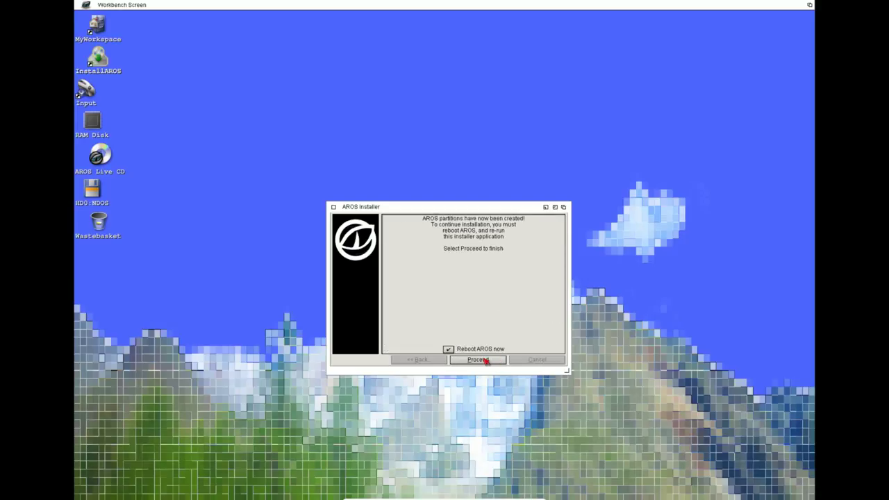
# Step: Reboot into Icaros Desktop and rerun the AROS installer, choosing to use the existing AROS partitions
pyautogui.click(486, 361)
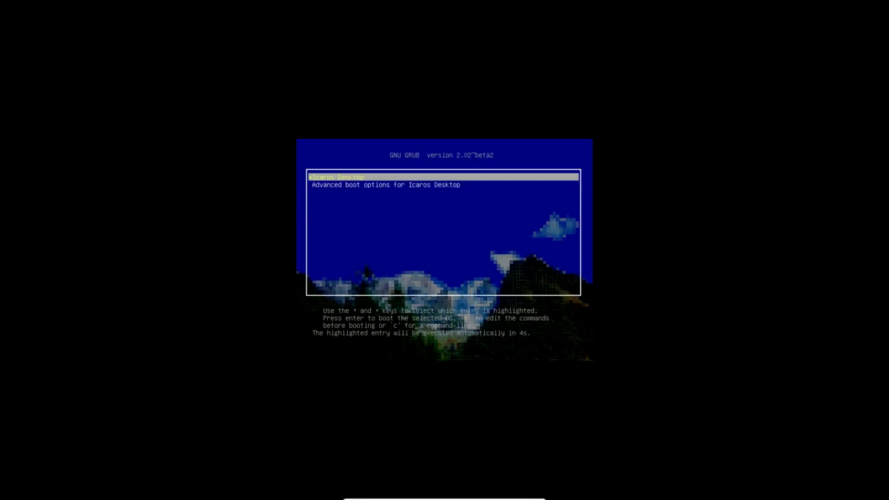
pyautogui.press('Return')
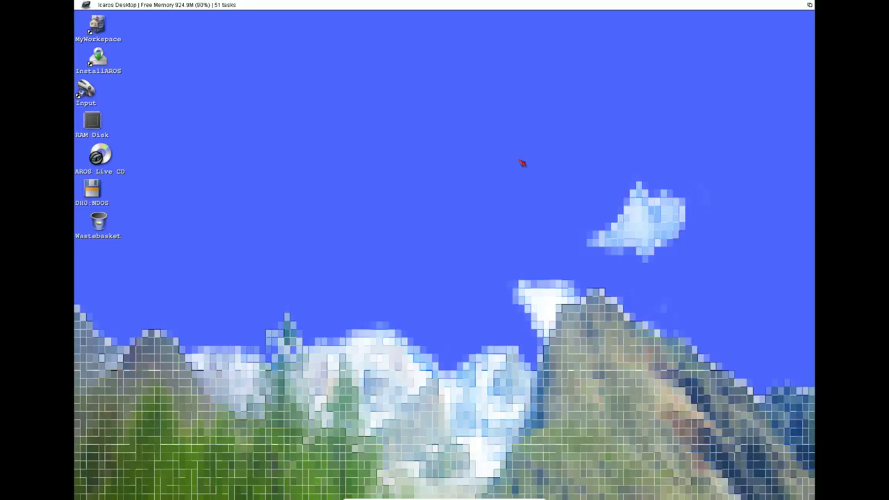
pyautogui.doubleClick(92, 66)
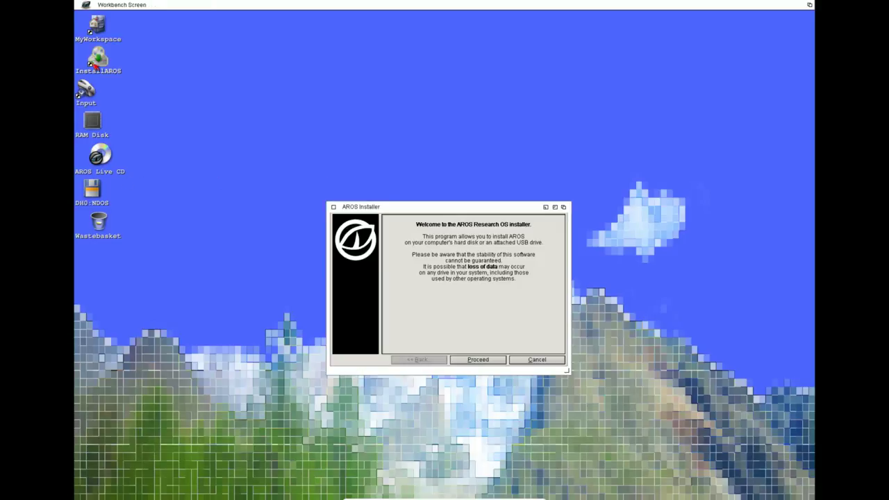
pyautogui.click(486, 359)
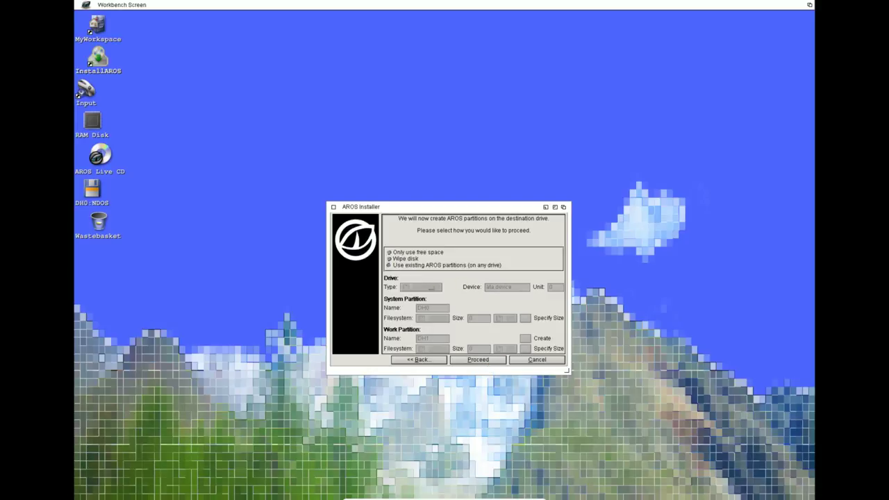
pyautogui.click(477, 360)
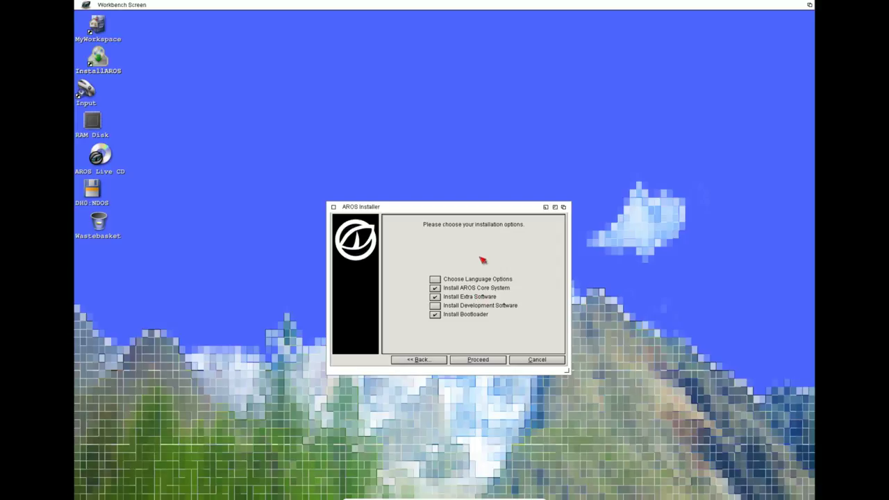
# Step: Install AROS on a formatted DH0 partition with the default options and GRUB settings, choosing the full installation of extra software
pyautogui.click(480, 360)
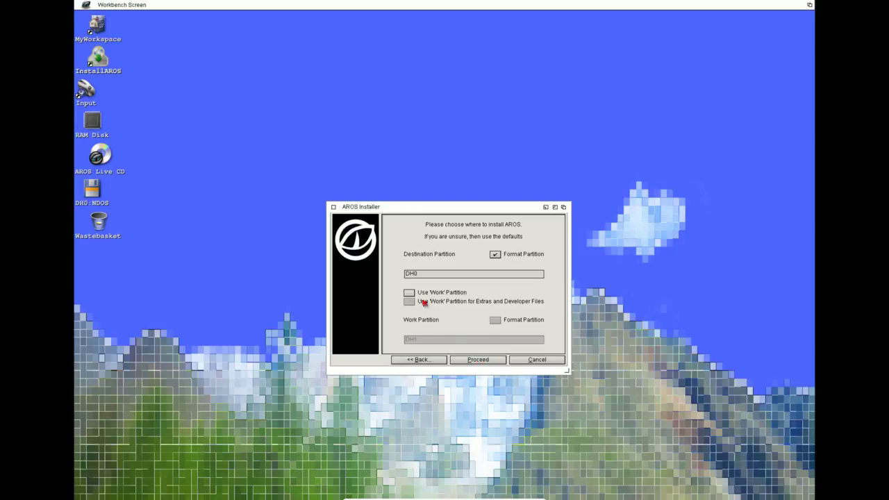
pyautogui.click(493, 360)
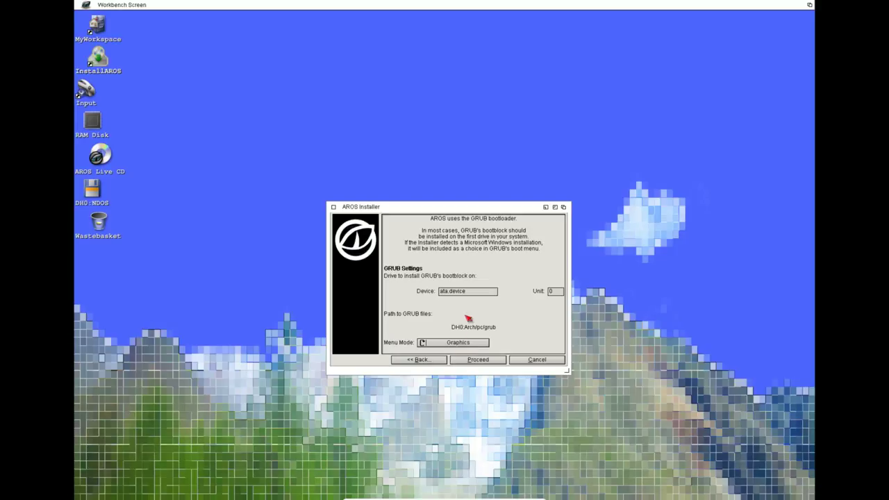
pyautogui.click(491, 362)
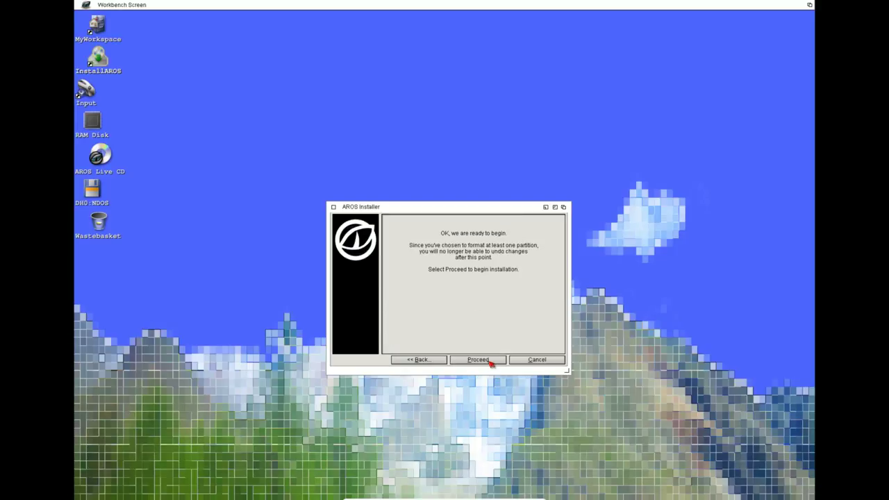
pyautogui.click(490, 362)
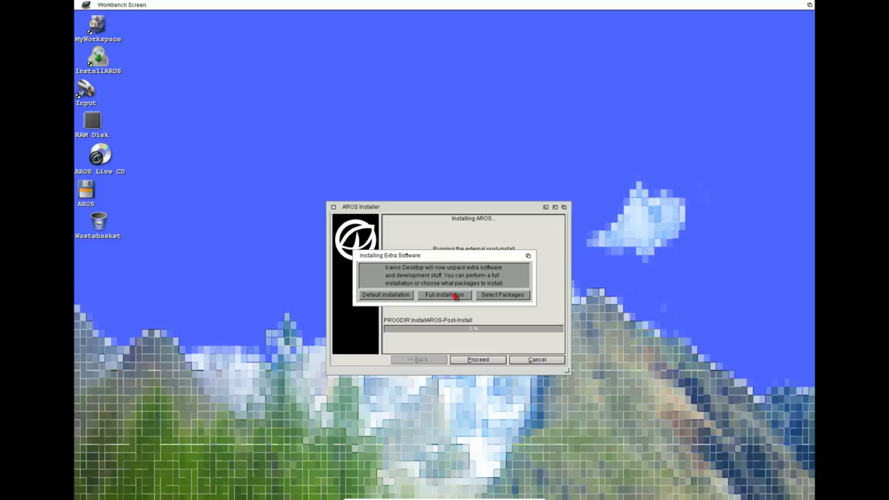
pyautogui.click(456, 296)
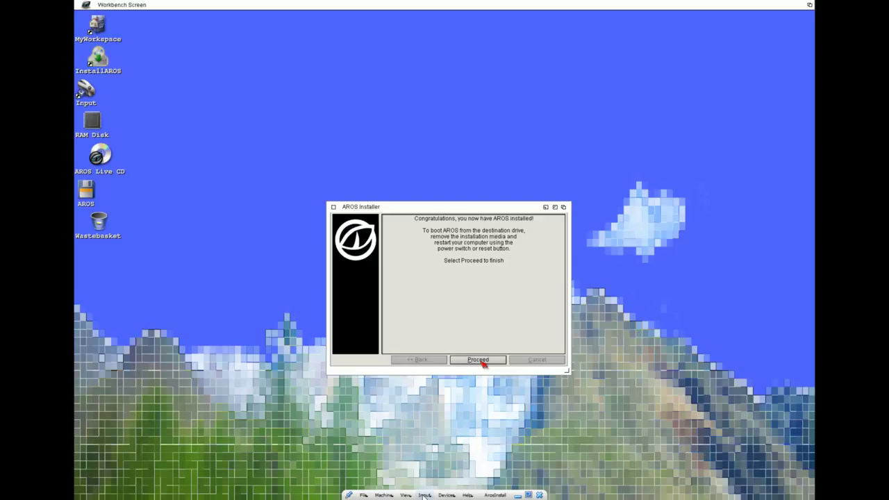
# Step: Remove the icaros-pc-i386.iso disk from the virtual optical drive and finish the AROS installer
pyautogui.click(446, 495)
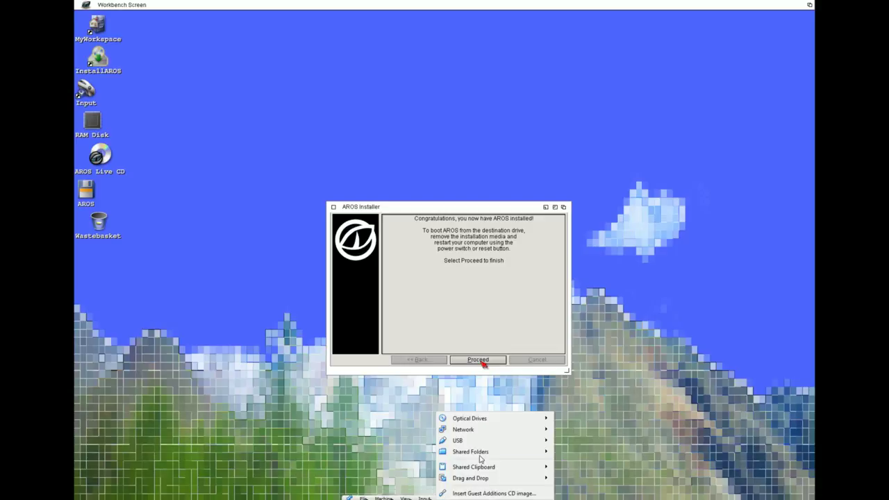
pyautogui.moveTo(525, 420)
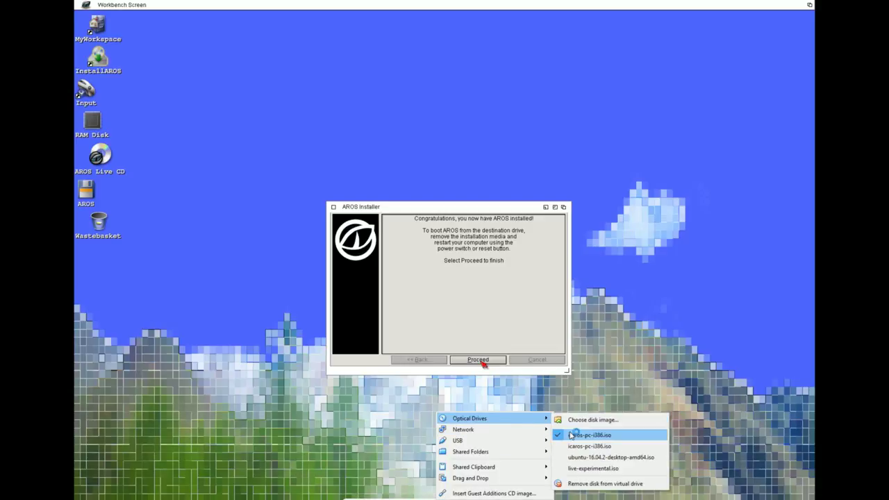
pyautogui.click(600, 484)
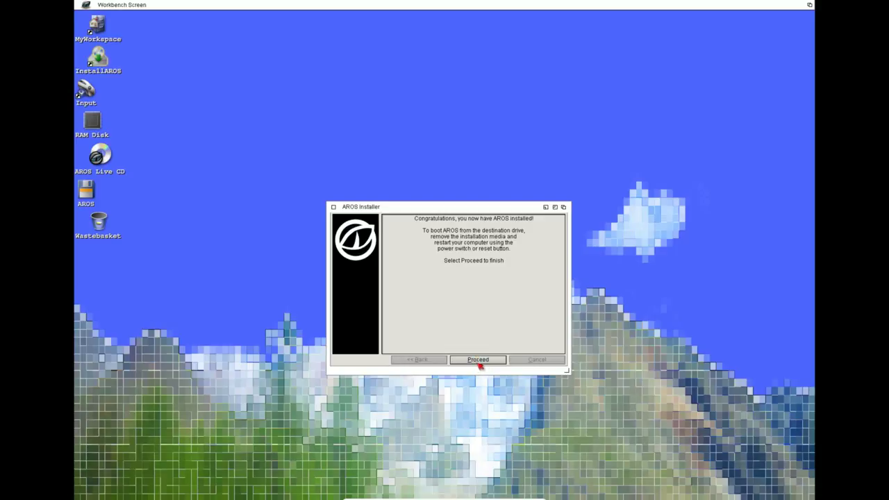
pyautogui.click(480, 360)
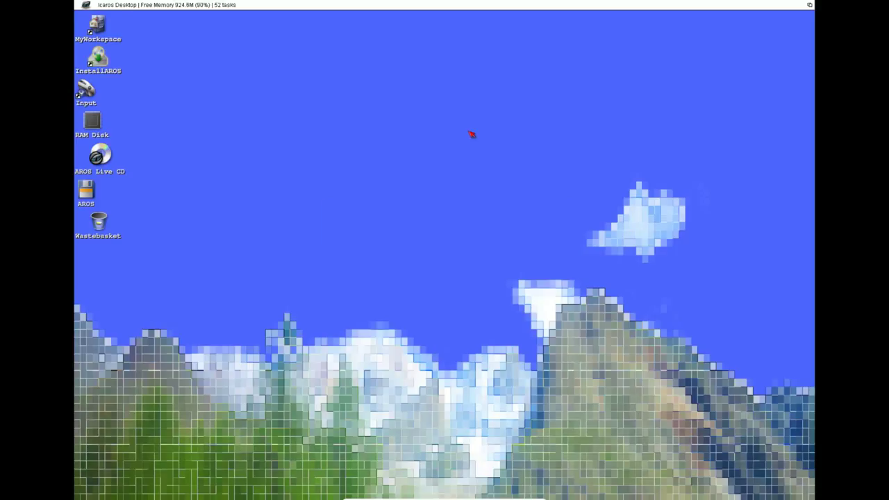
# Step: Reset the virtual machine so it restarts from the newly installed hard disk
pyautogui.rightClick(206, 4)
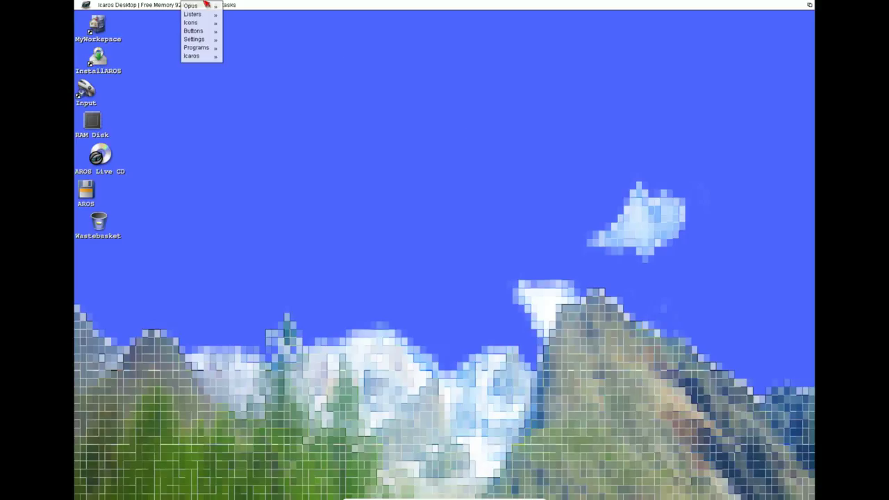
pyautogui.rightClick(426, 224)
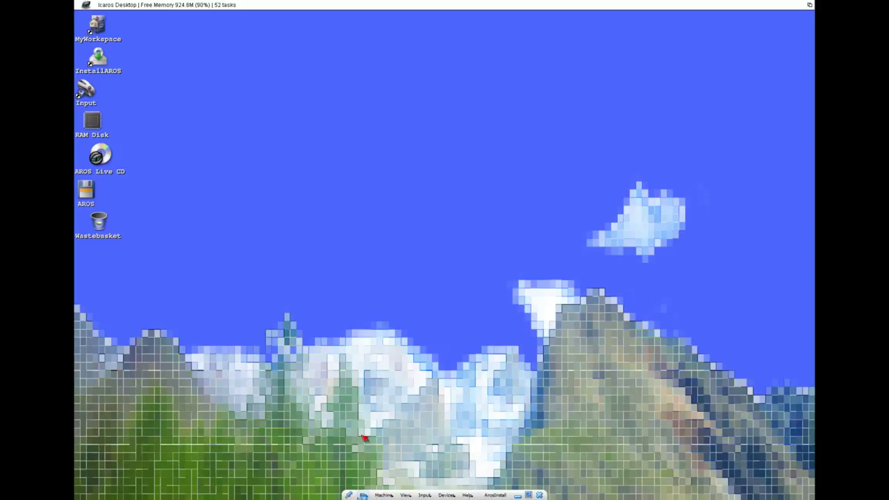
pyautogui.click(381, 494)
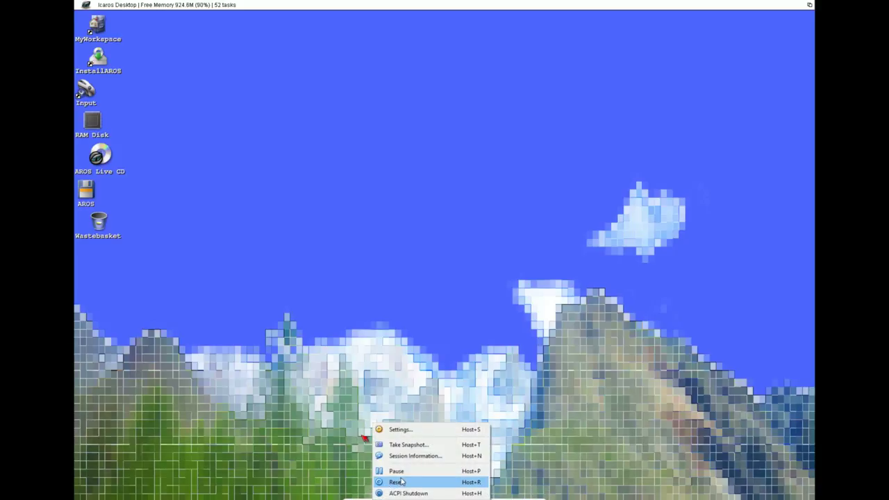
pyautogui.click(392, 482)
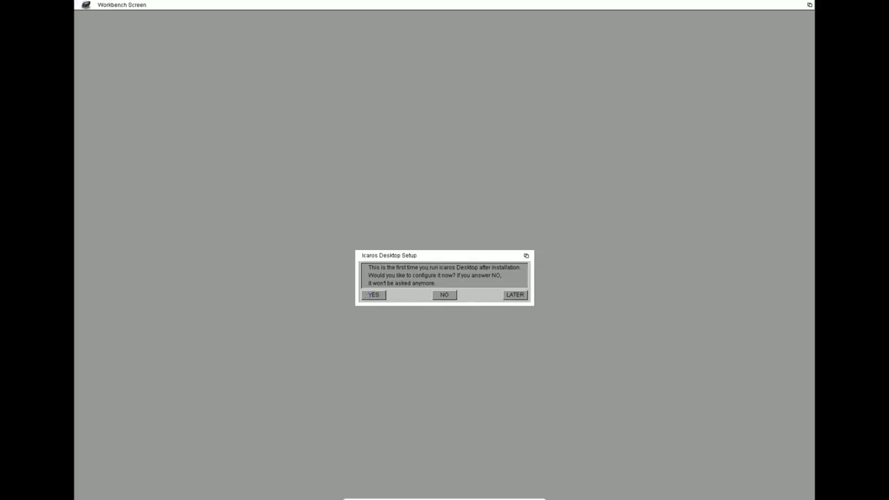
# Step: Start the first-run setup and save the locale with region United Kingdom, English selected, and time zone 0 hours from UTC
pyautogui.click(379, 296)
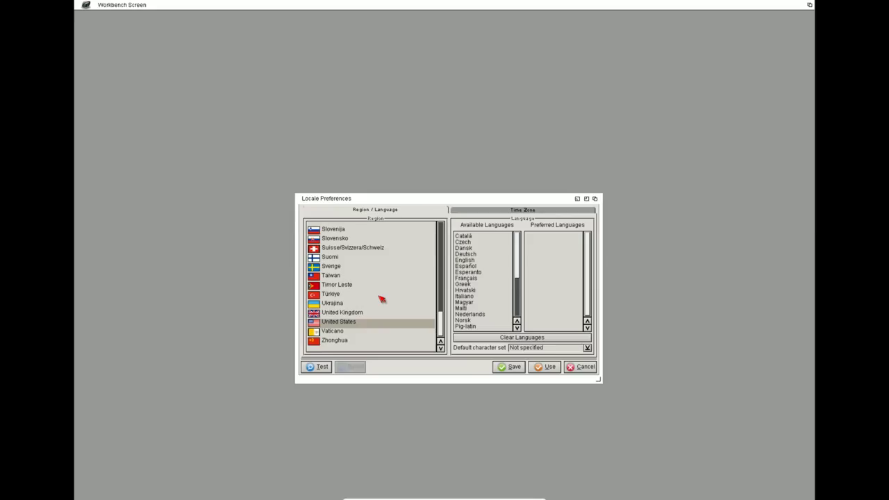
pyautogui.click(368, 314)
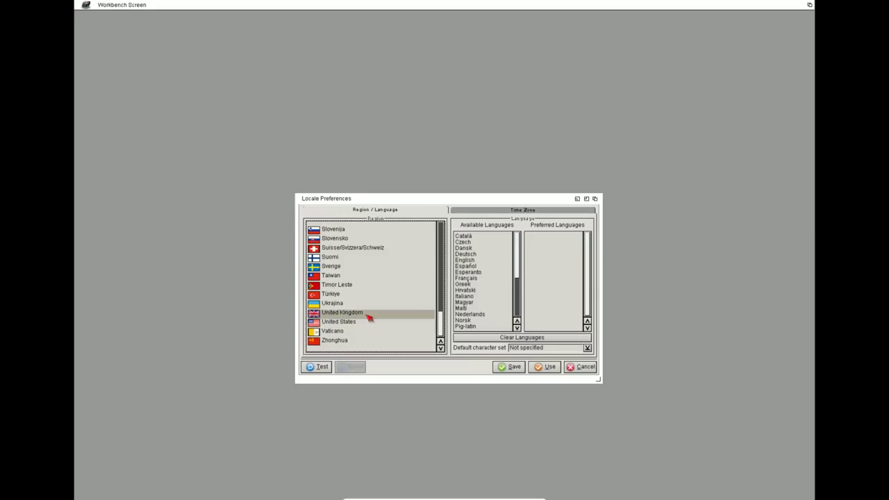
pyautogui.click(480, 261)
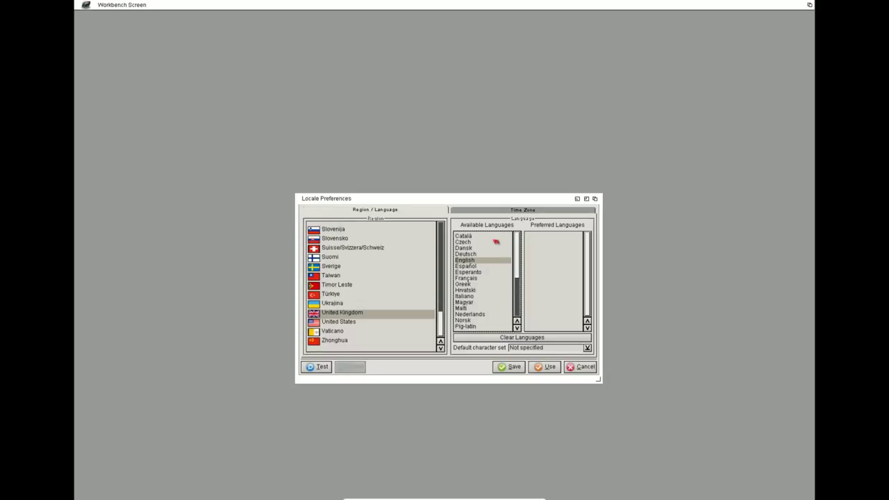
pyautogui.click(509, 211)
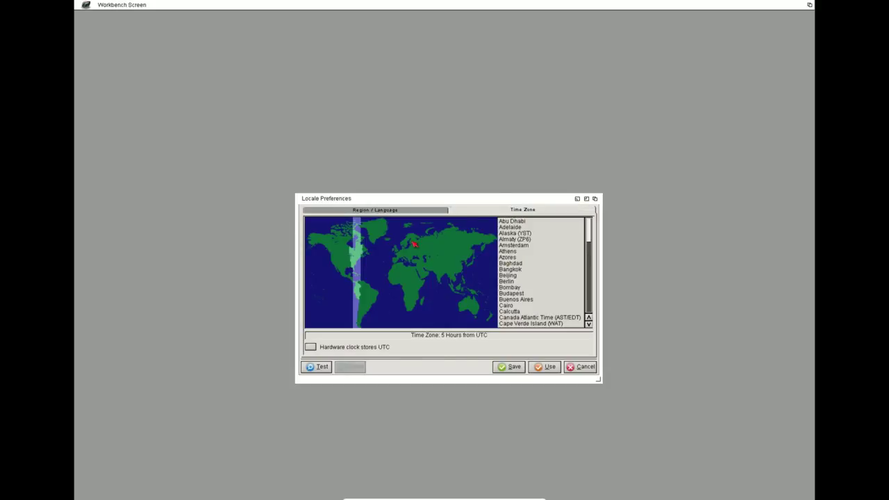
pyautogui.click(397, 254)
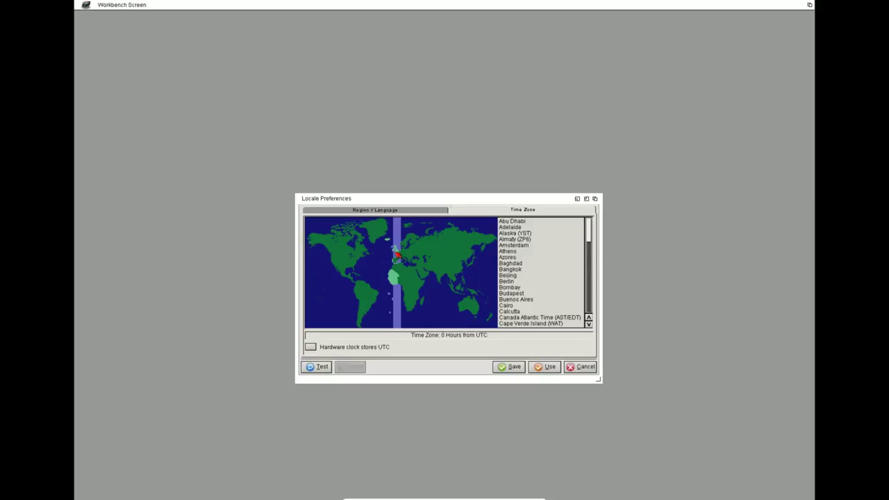
pyautogui.click(511, 367)
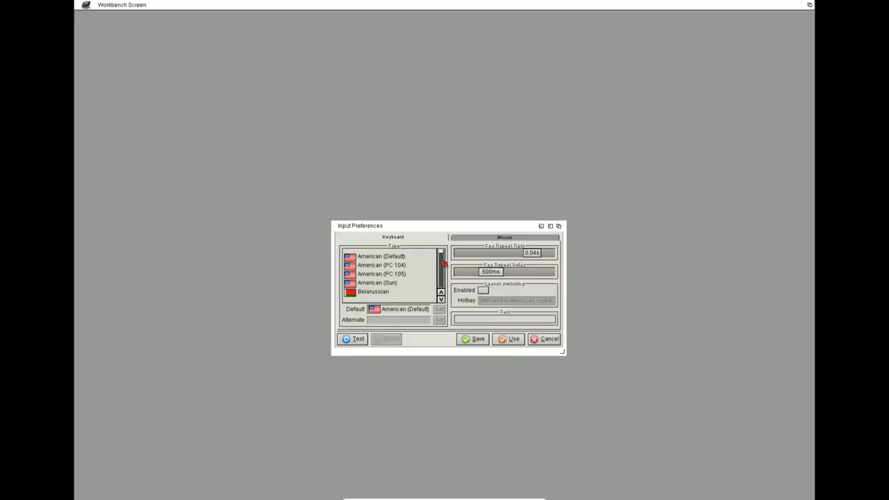
# Step: Select British as the keyboard type in the input preferences
pyautogui.click(442, 262)
pyautogui.click(397, 276)
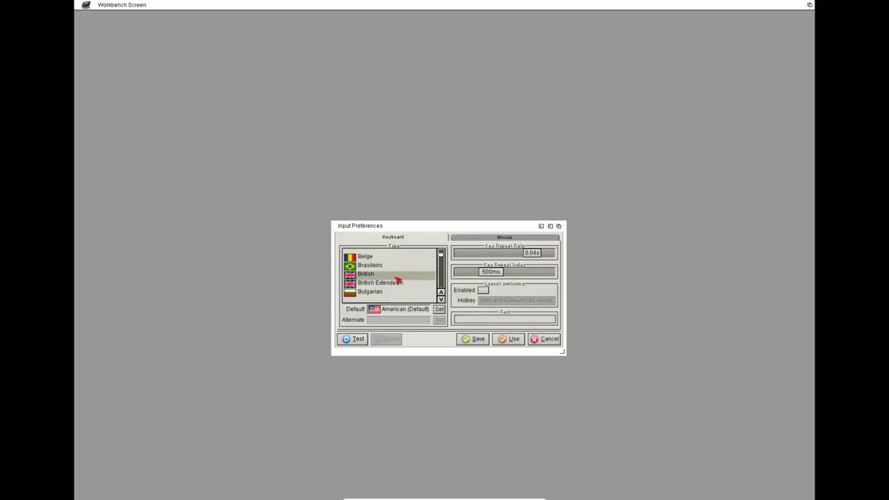
pyautogui.click(401, 283)
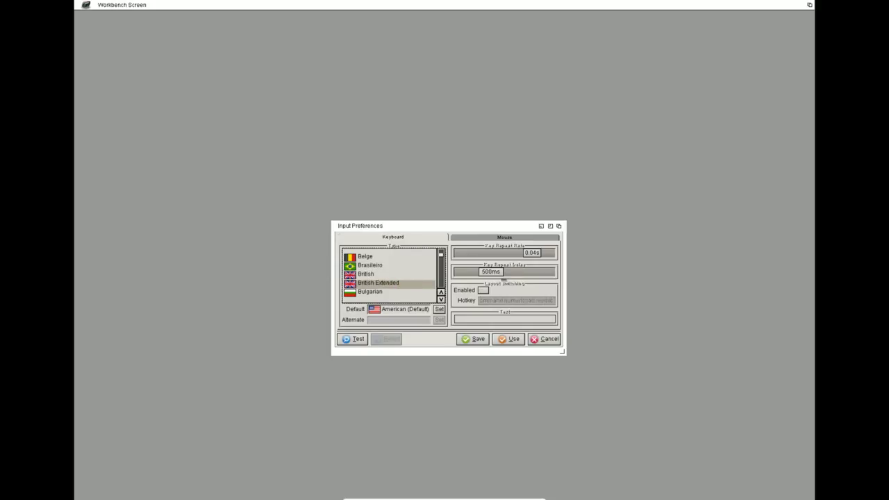
pyautogui.click(378, 275)
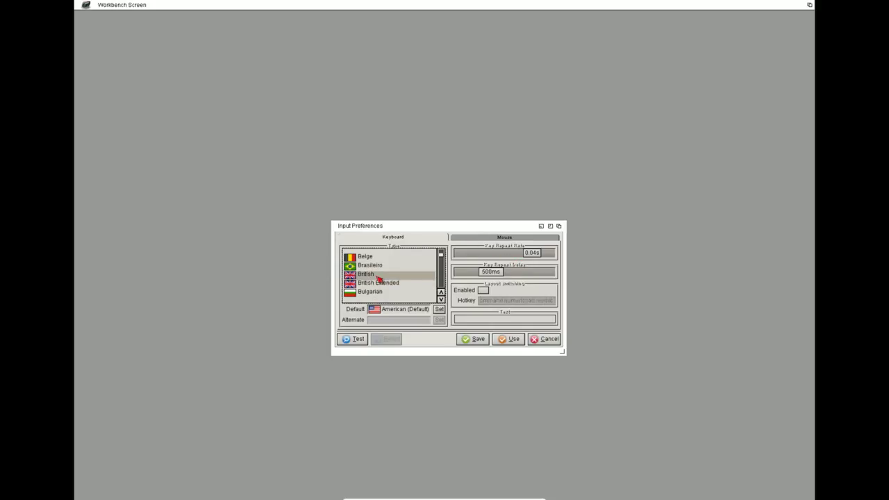
# Step: Choose a mouse speed in the mouse settings and save the input preferences
pyautogui.click(478, 240)
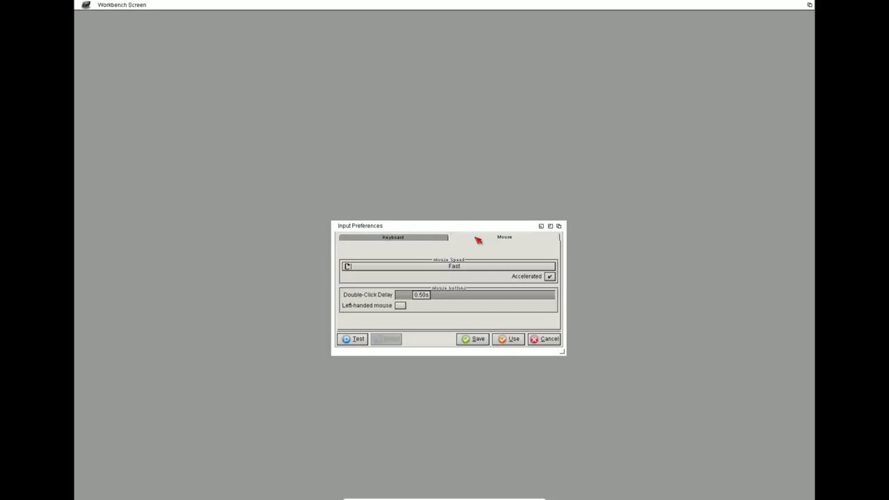
pyautogui.click(475, 267)
pyautogui.click(474, 282)
pyautogui.click(474, 340)
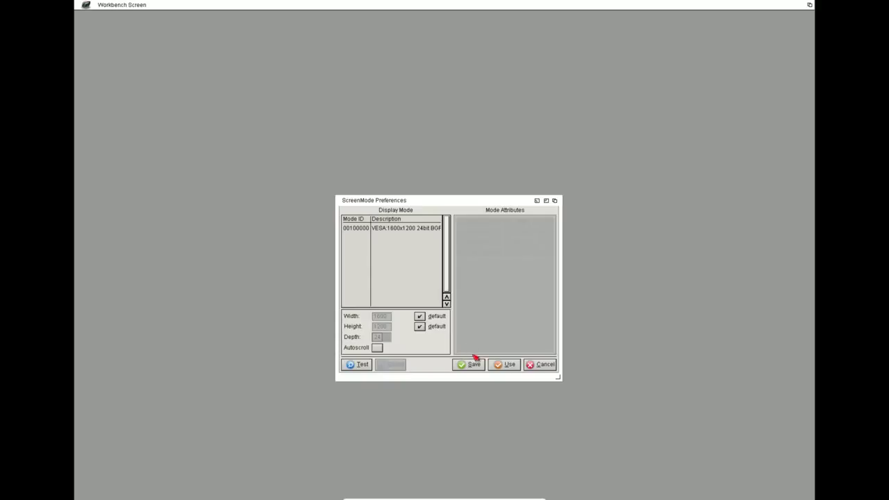
# Step: Select the VESA 1600x1200 24bit display mode and save the screen mode preferences
pyautogui.click(428, 235)
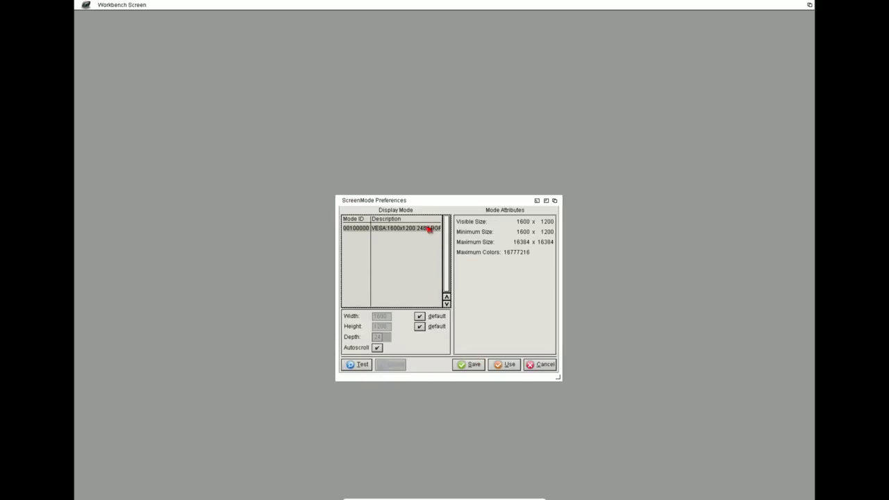
pyautogui.click(471, 365)
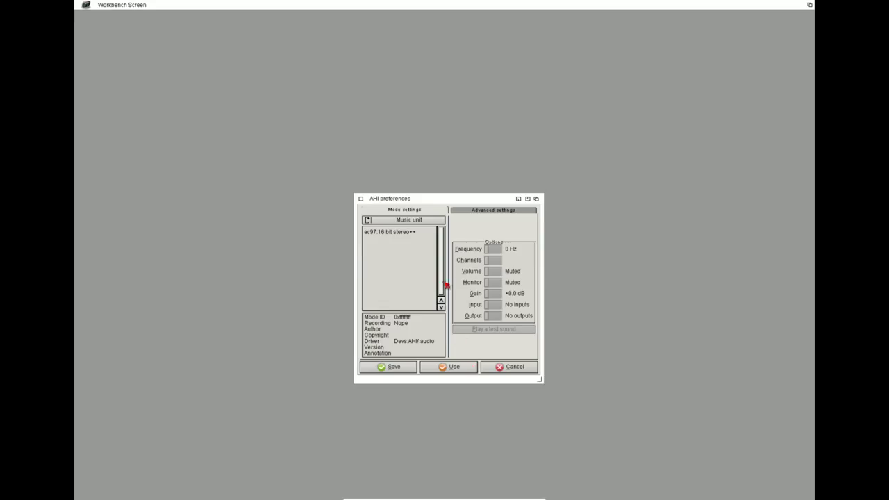